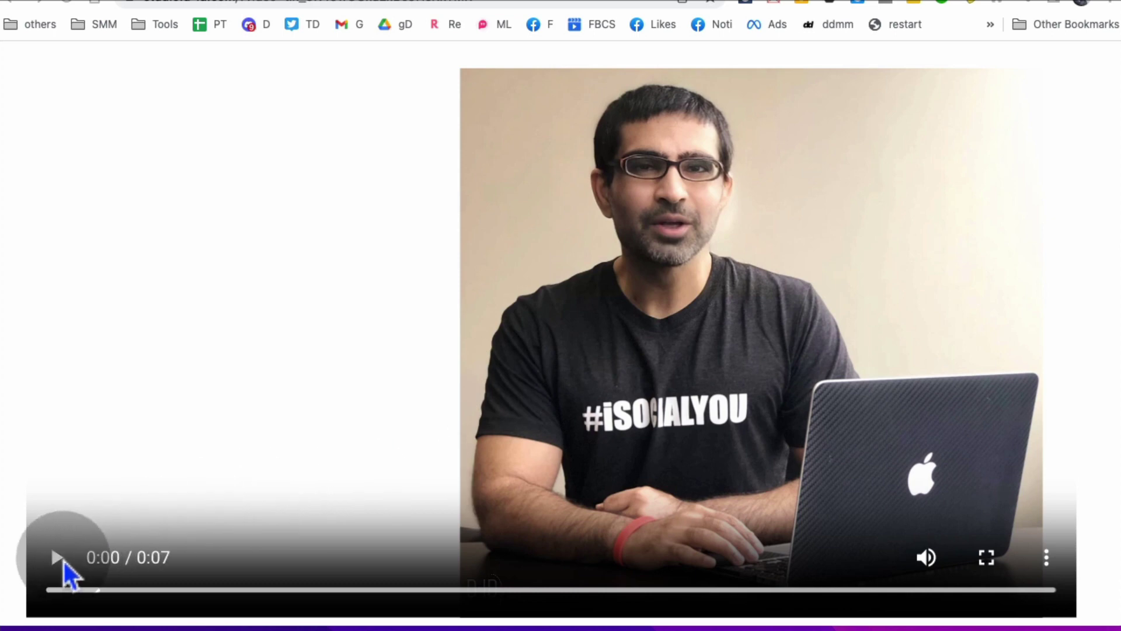
# Play the finished 0:07 clip through and zoom the page out to fit the dialog.
pyautogui.click(57, 558)
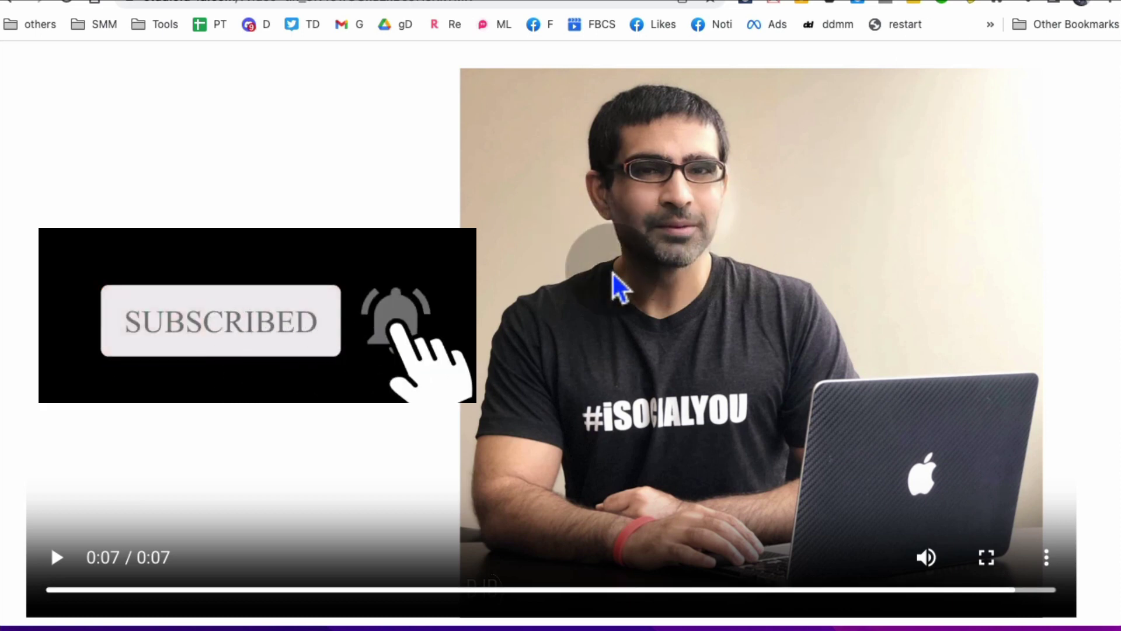
pyautogui.press('super+0')
pyautogui.press('super+minus')
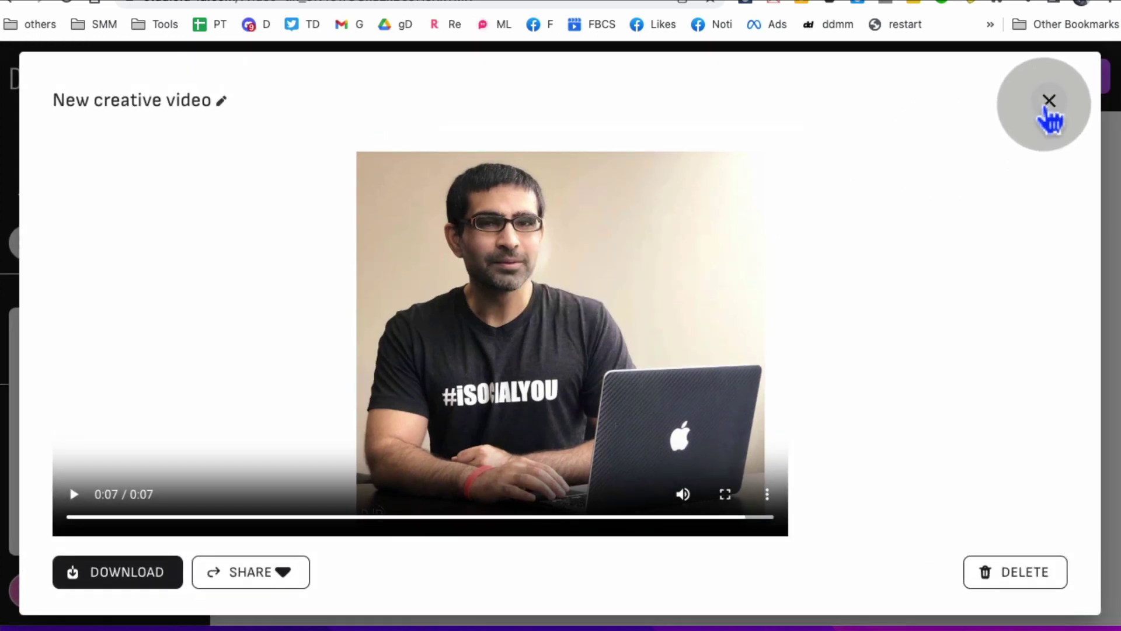
# Open a new Chrome incognito window and load d-id.com.
pyautogui.click(1110, 6)
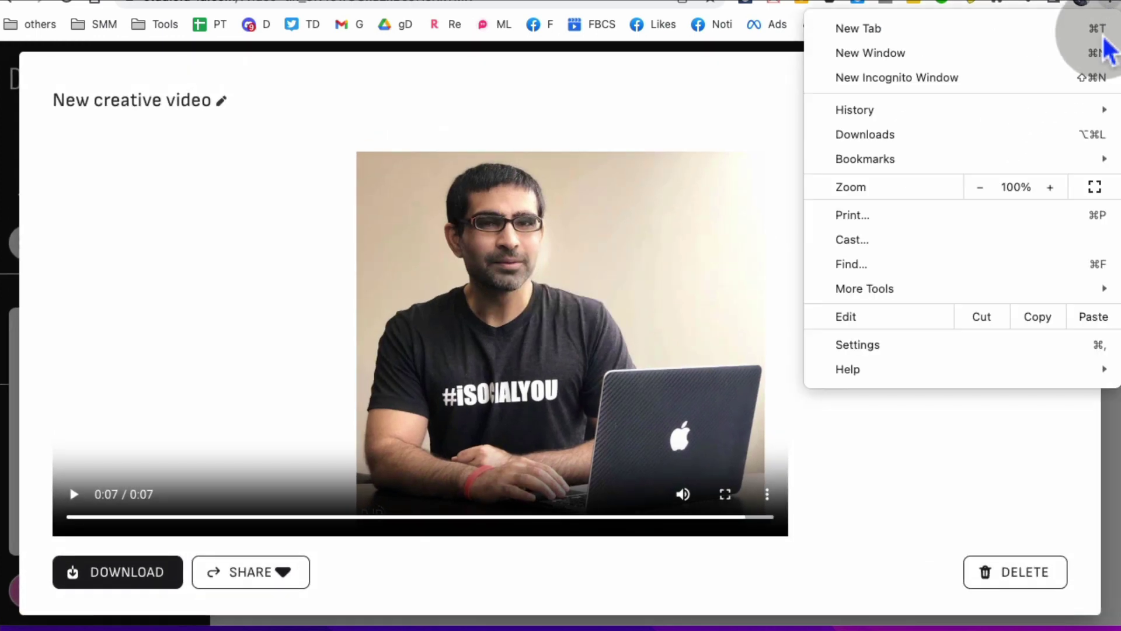
pyautogui.click(1029, 82)
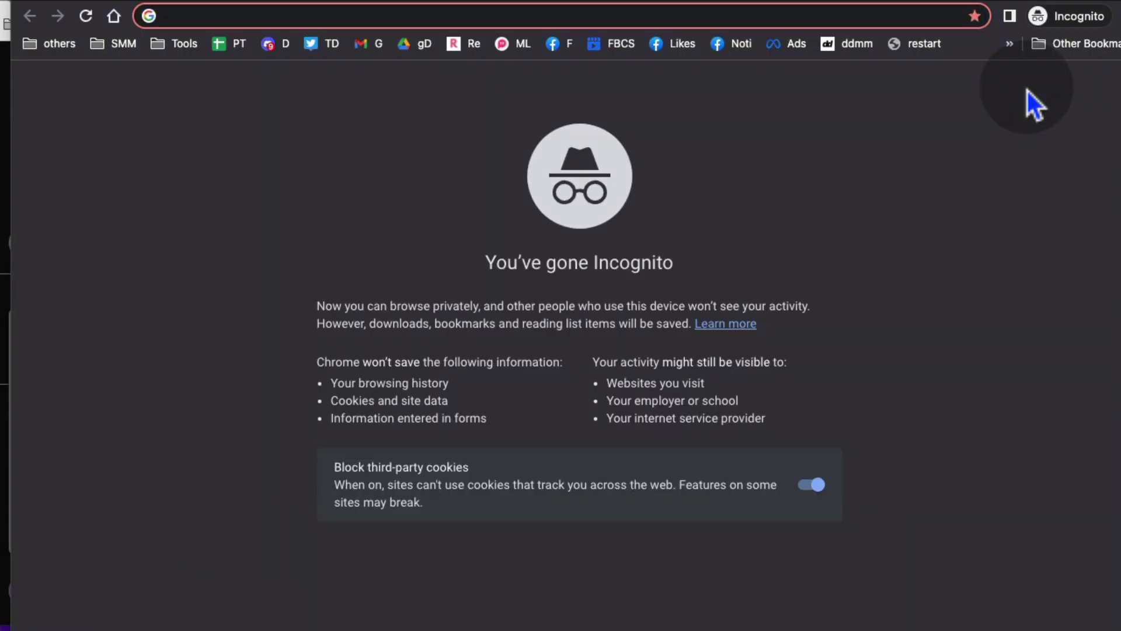
pyautogui.write('d-id.com')
pyautogui.press('Return')
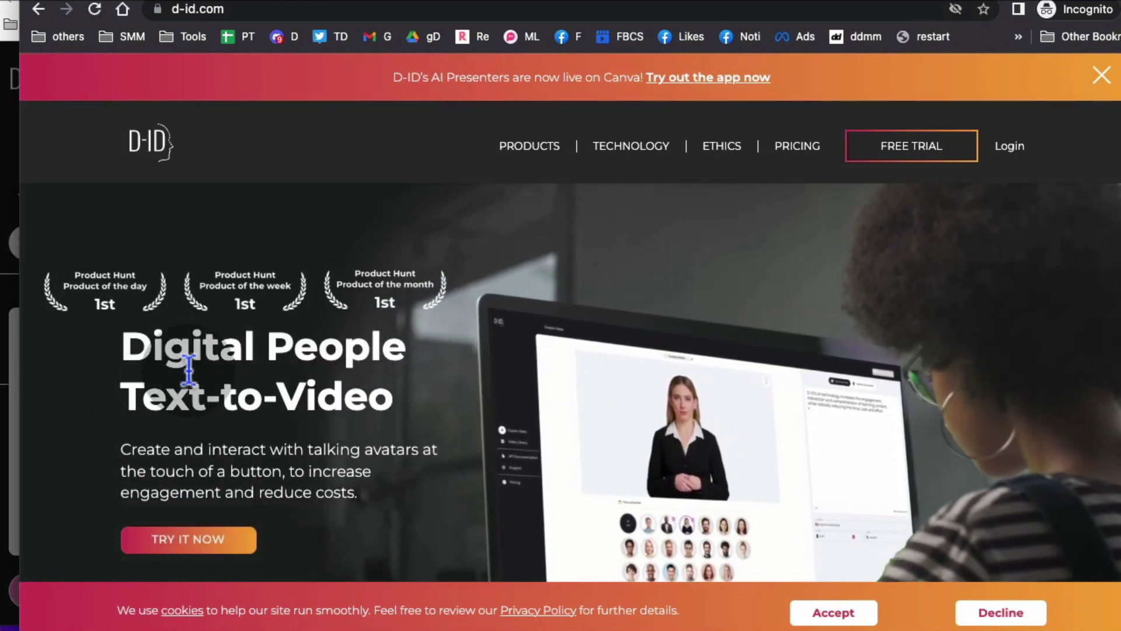
# Highlight the 'Digital People Text-to-Video' headline and the talking-avatars description on d-id.com.
pyautogui.moveTo(160, 351); pyautogui.dragTo(323, 435)
pyautogui.click(250, 401)
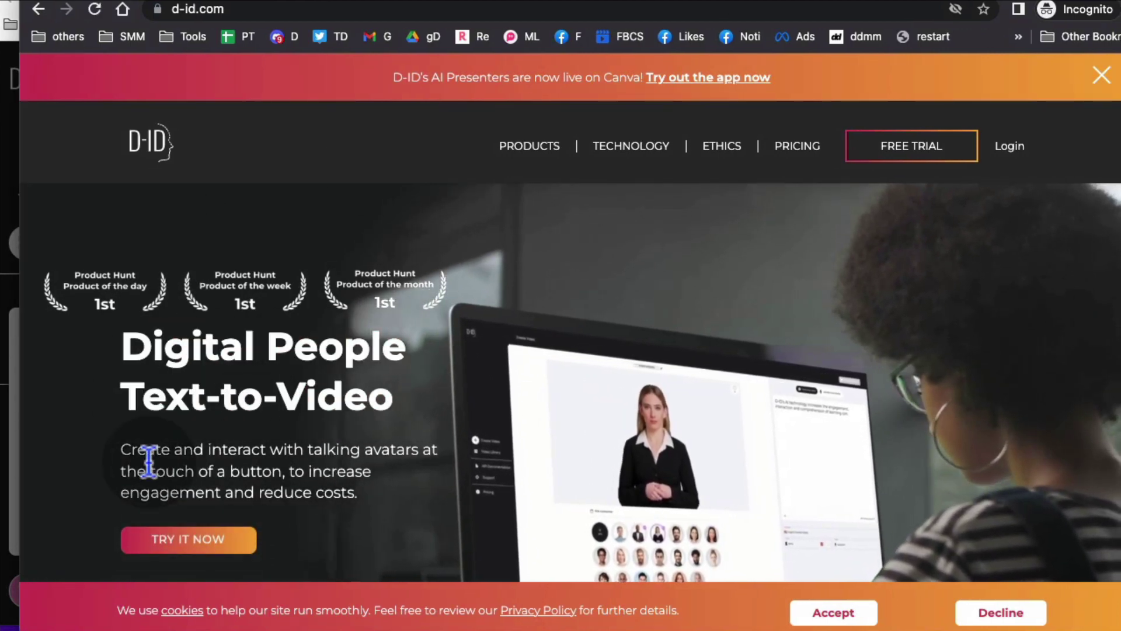
pyautogui.moveTo(140, 450); pyautogui.dragTo(444, 456)
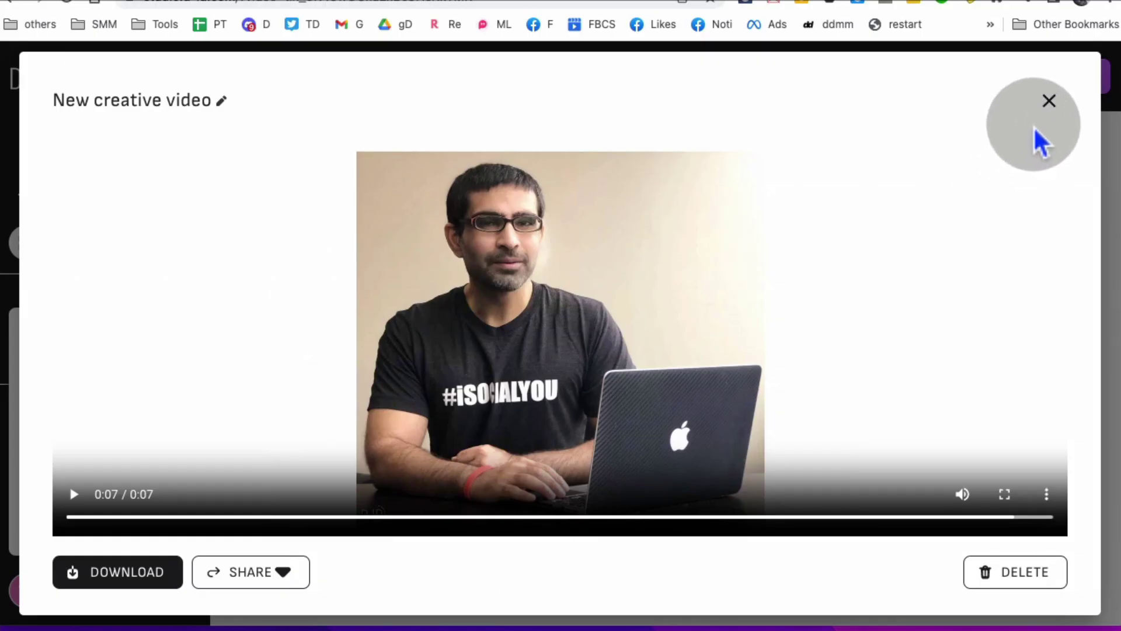
# Close the player, start a new video with Create Video, and zoom Chrome to 80%.
pyautogui.click(1046, 108)
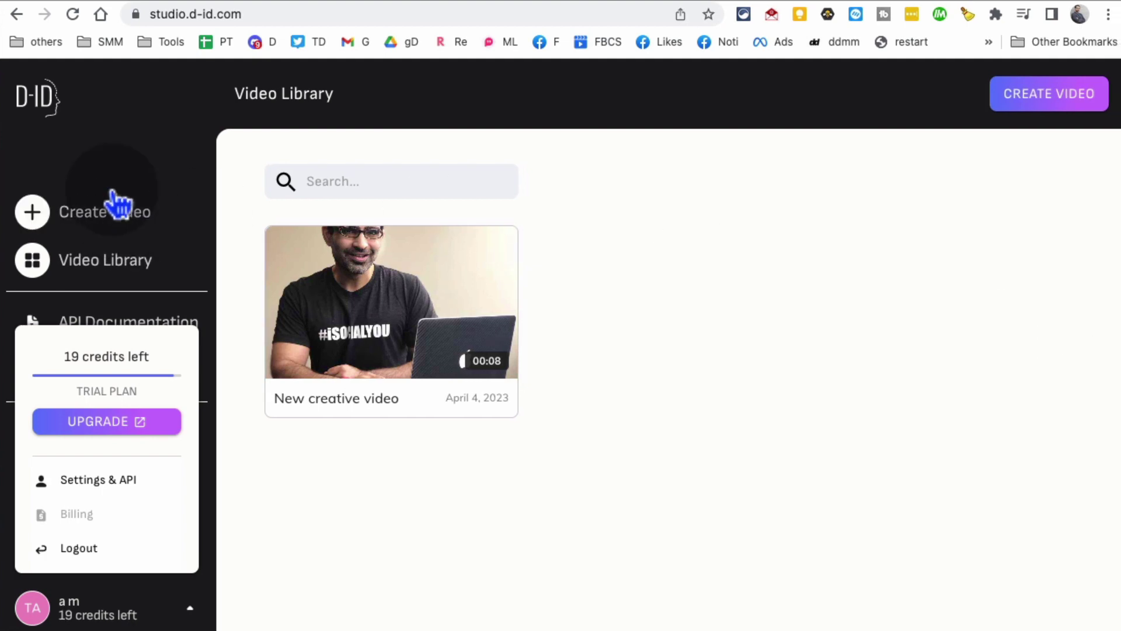
pyautogui.click(166, 237)
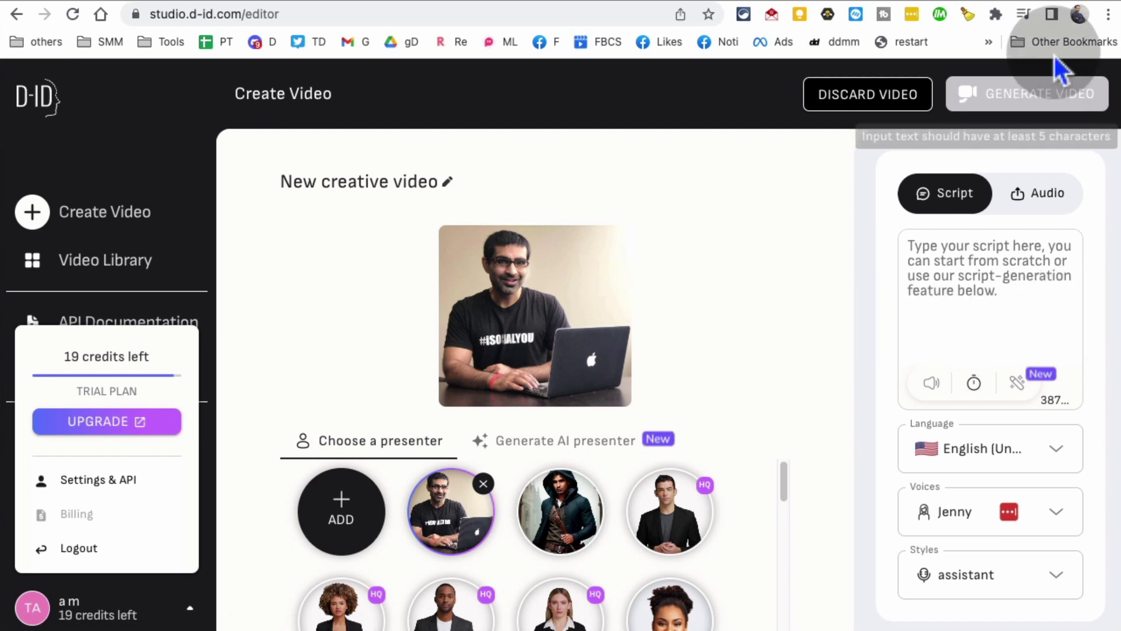
pyautogui.click(1109, 14)
pyautogui.click(978, 204)
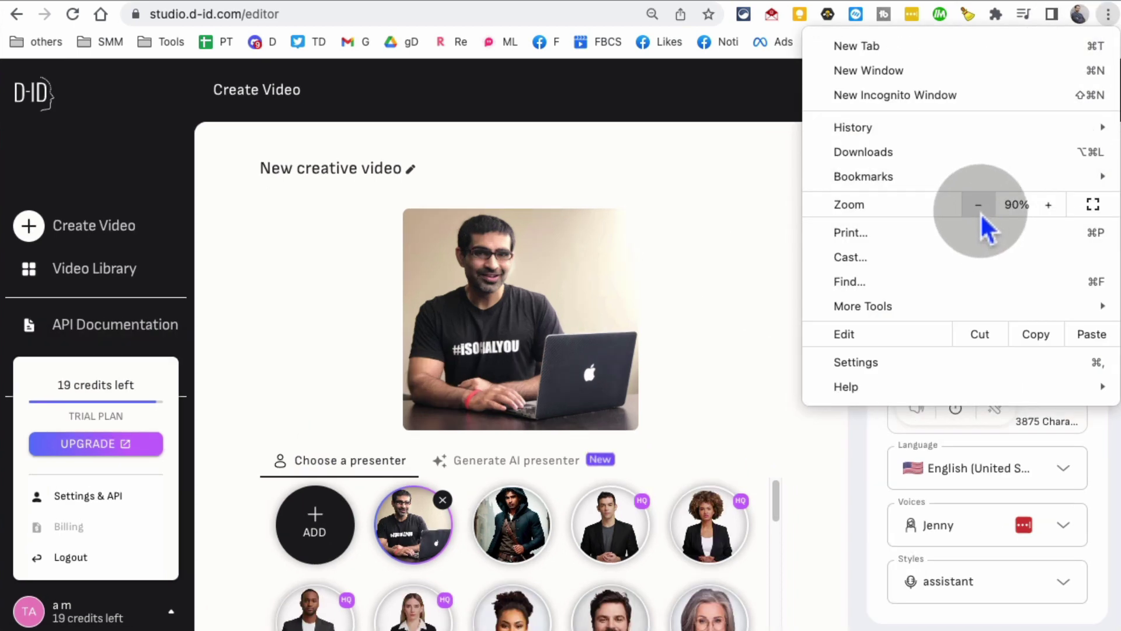
pyautogui.click(976, 211)
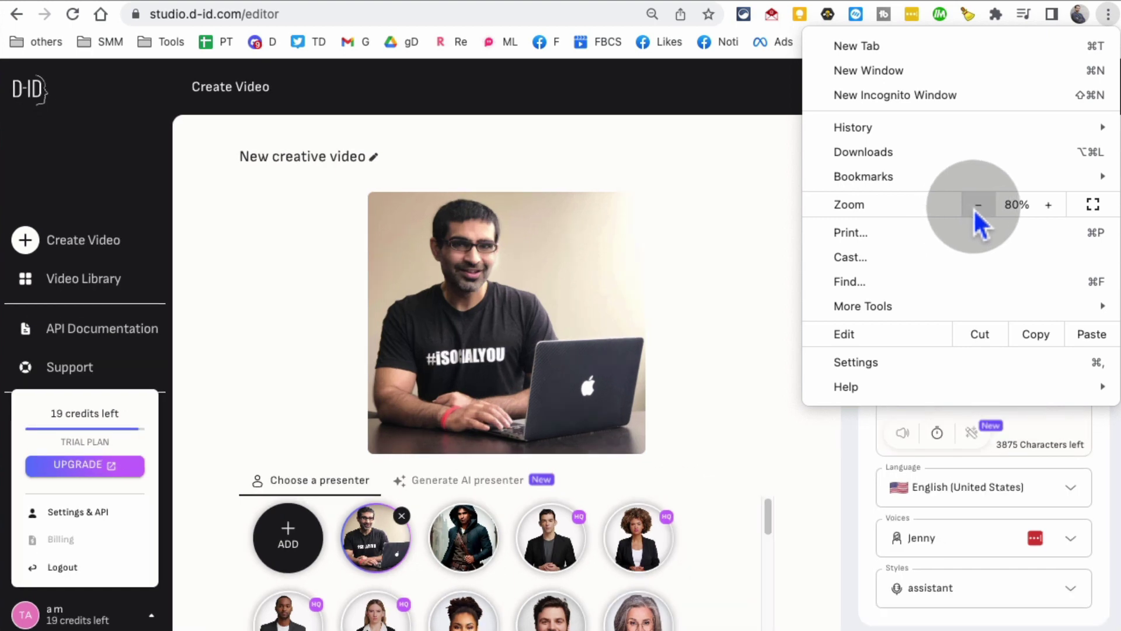
pyautogui.click(821, 329)
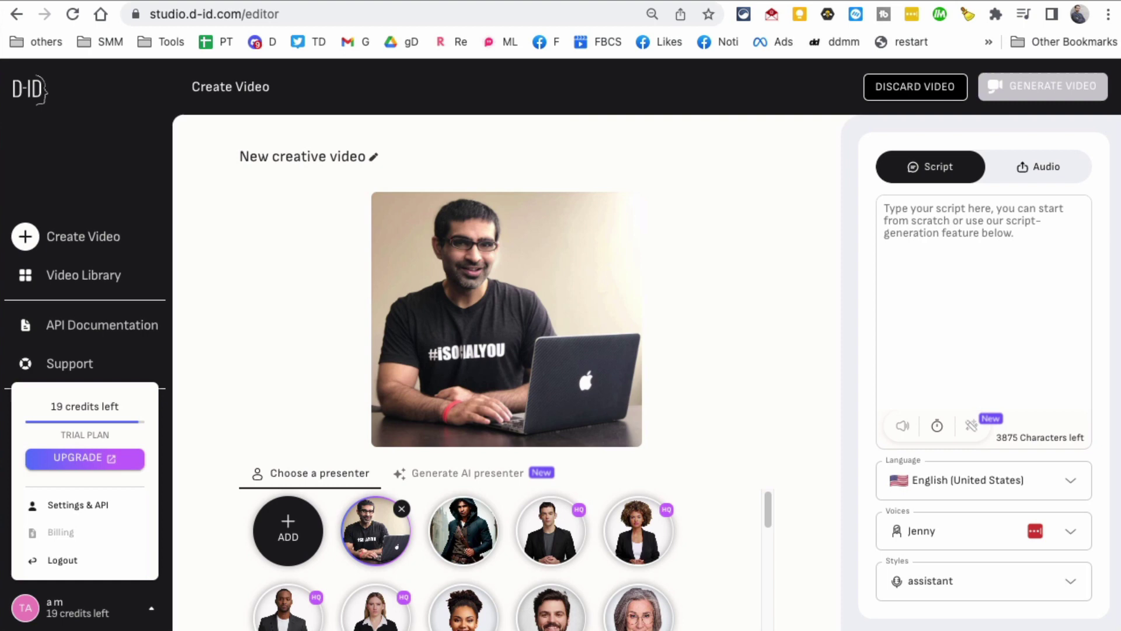
# Choose the hooded medieval-style man as the presenter.
pyautogui.moveTo(296, 531)
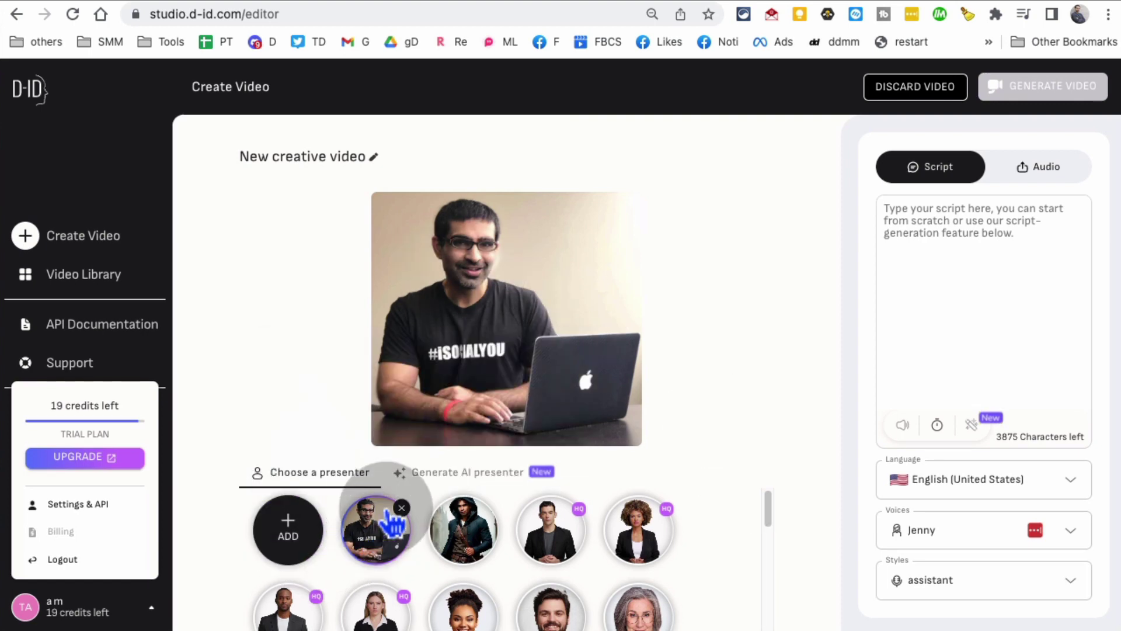
pyautogui.click(501, 542)
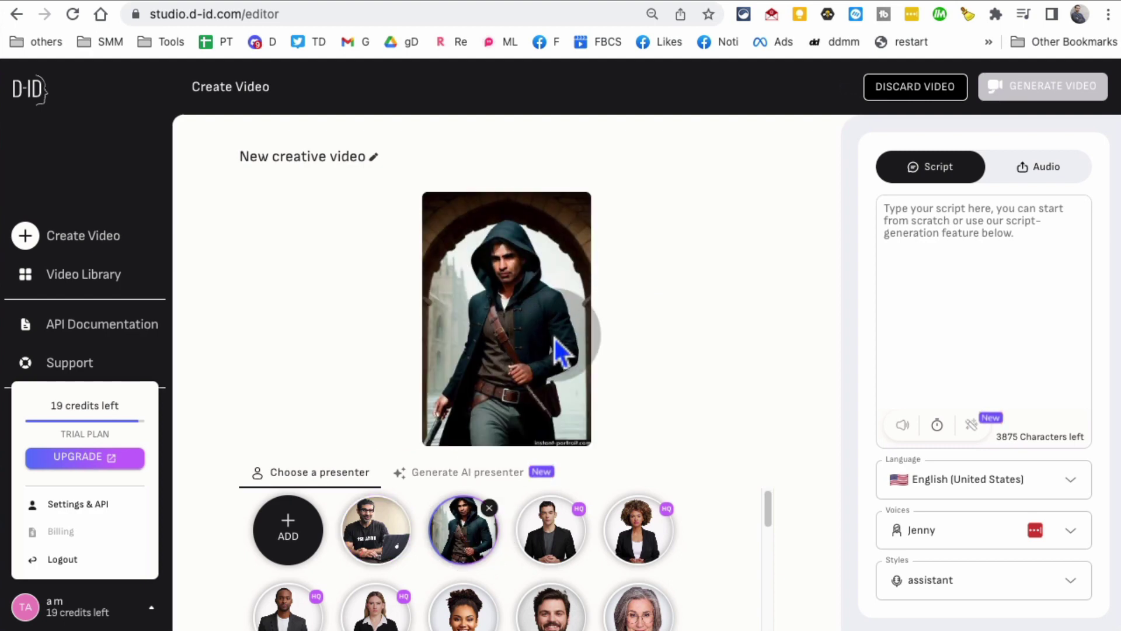
pyautogui.moveTo(769, 511)
pyautogui.mouseDown()
pyautogui.moveTo(766, 572)
pyautogui.moveTo(766, 529)
pyautogui.mouseUp()
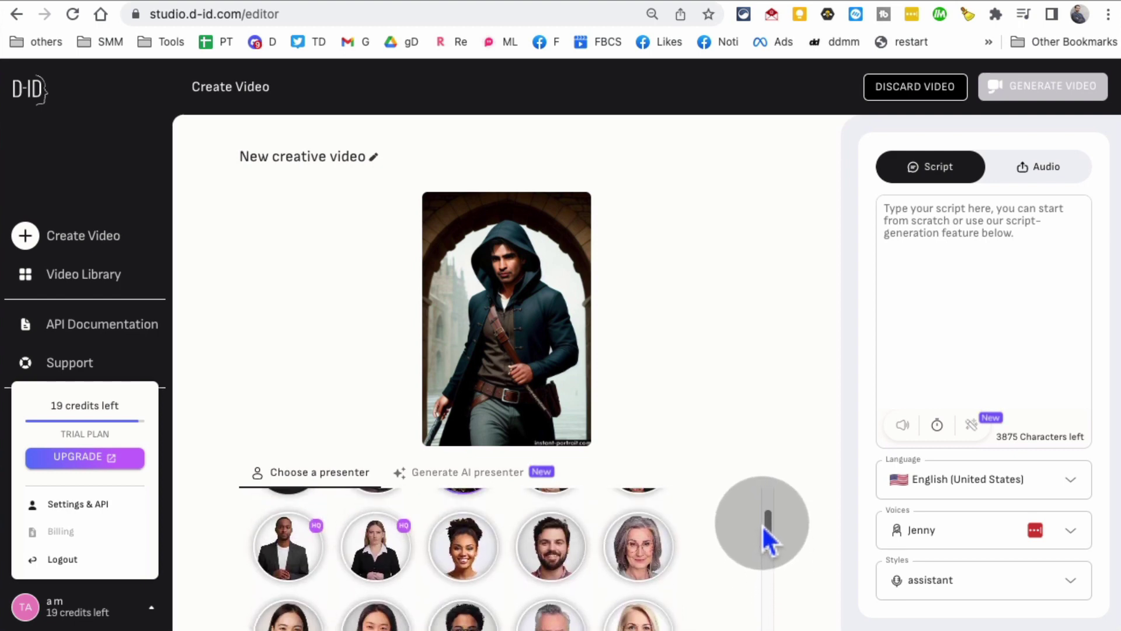
# Preview several generated AI presenters and pick the first one.
pyautogui.click(503, 474)
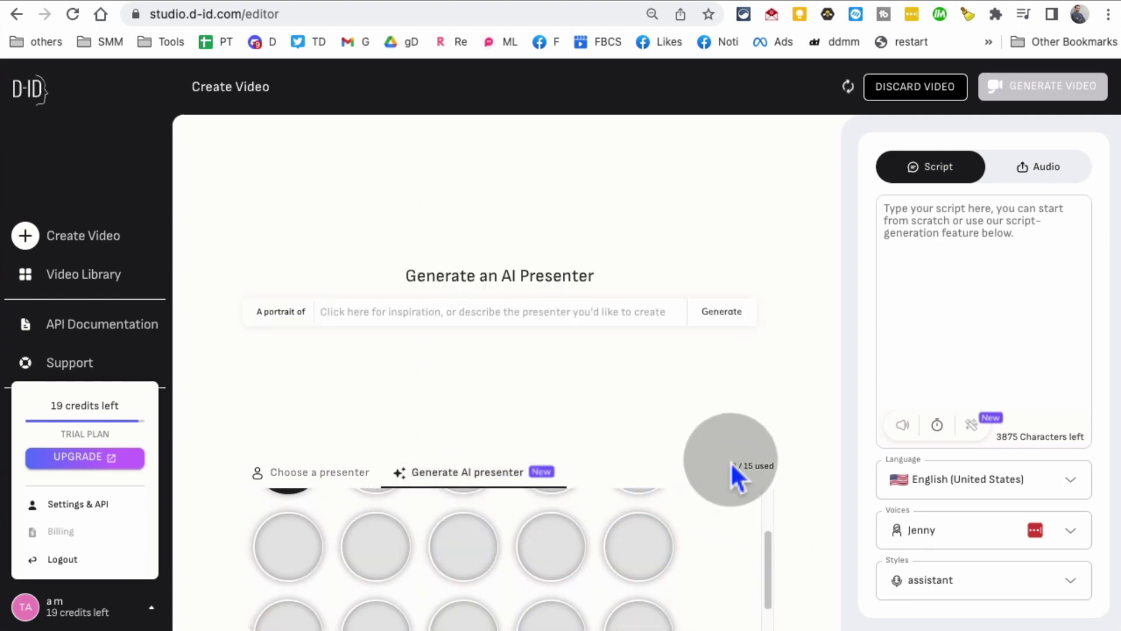
pyautogui.moveTo(774, 562); pyautogui.dragTo(768, 520)
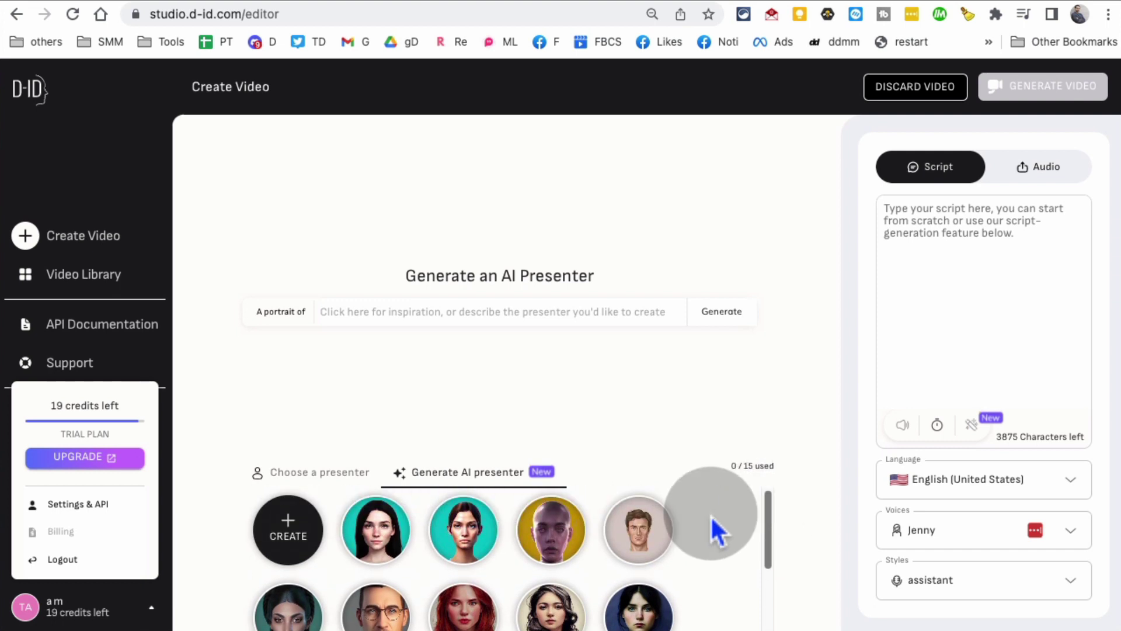
pyautogui.click(402, 543)
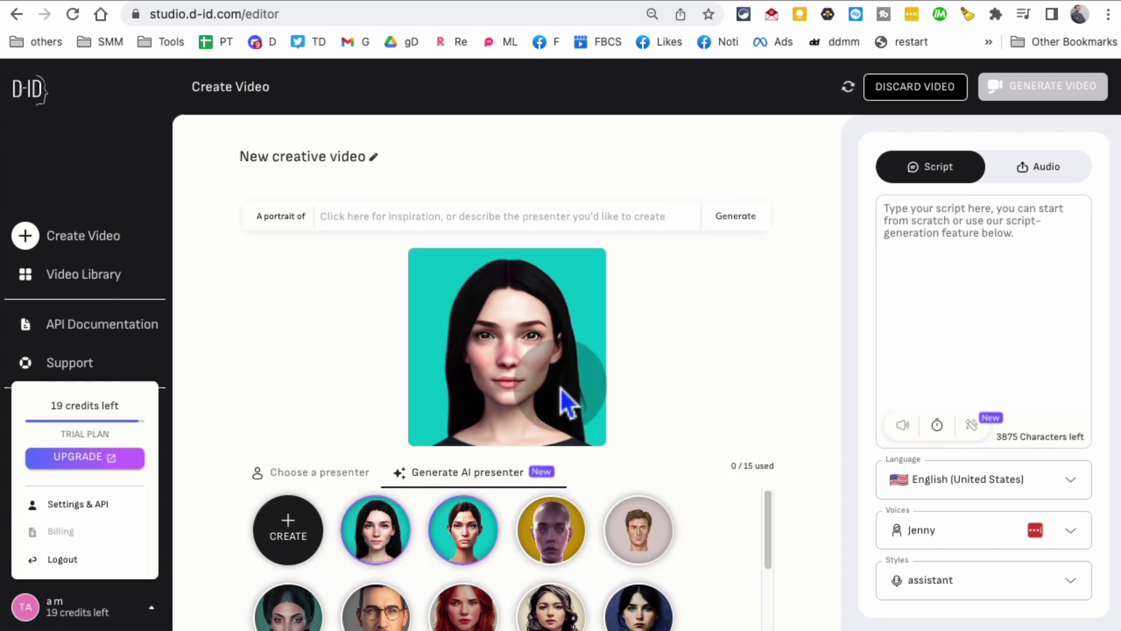
pyautogui.click(465, 544)
pyautogui.click(567, 549)
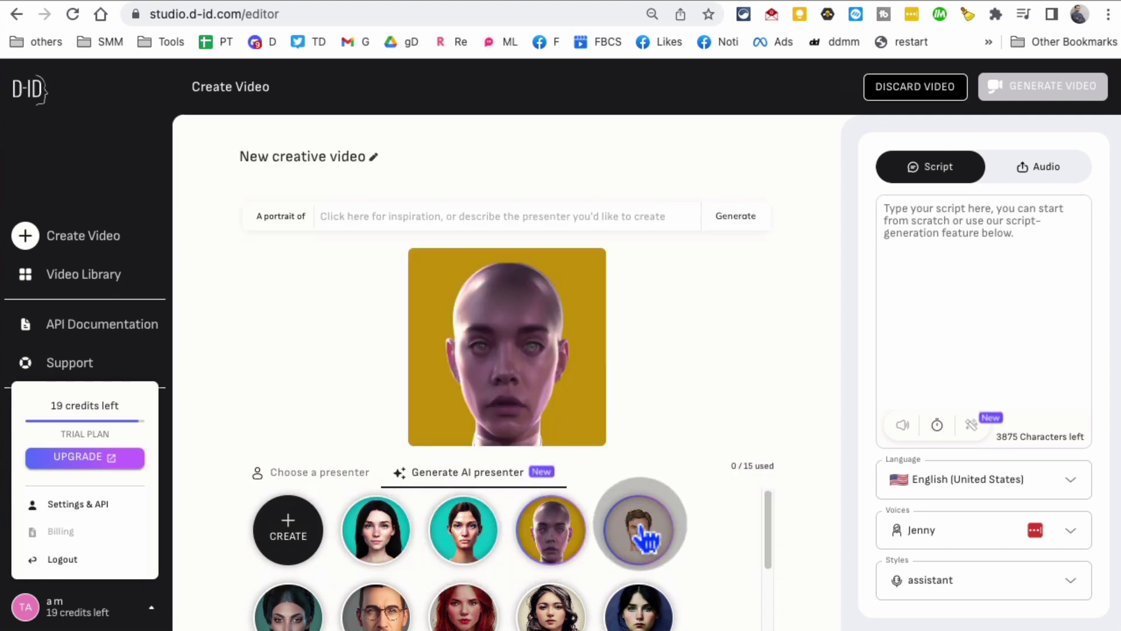
pyautogui.click(638, 531)
pyautogui.click(464, 531)
pyautogui.click(367, 537)
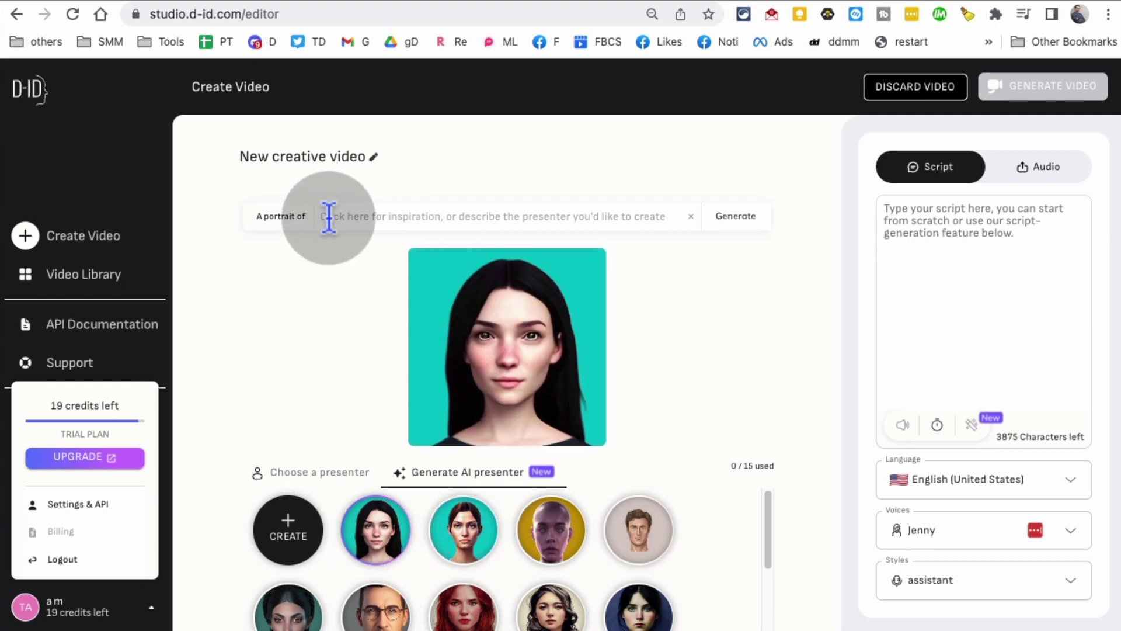
# Fill in the first suggested portrait description and generate new portraits from it.
pyautogui.click(371, 217)
pyautogui.click(450, 309)
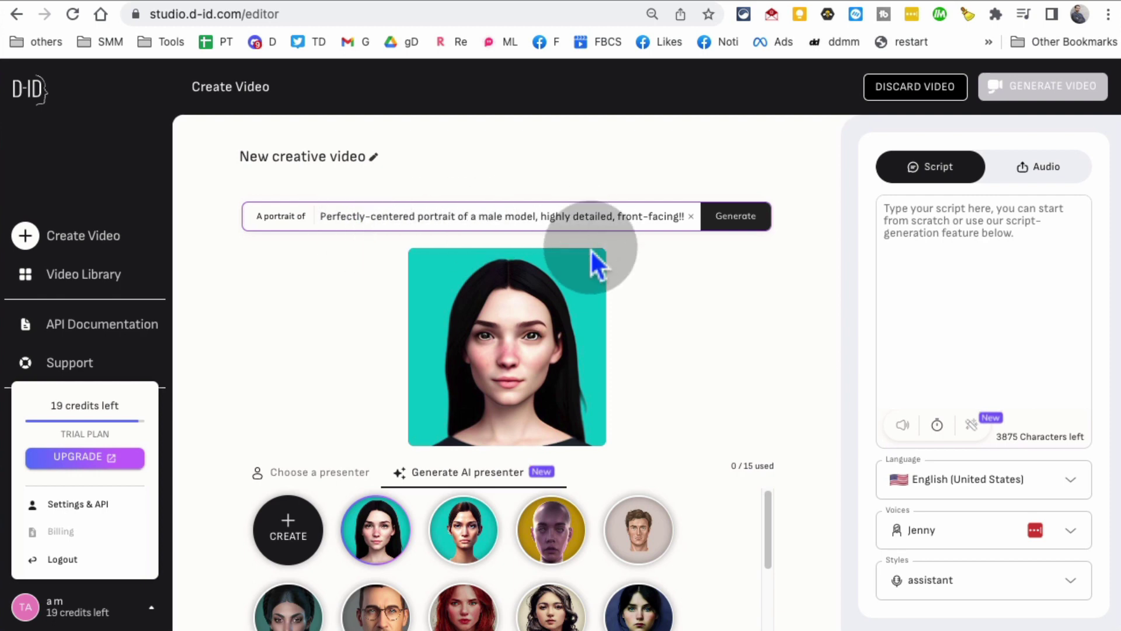
pyautogui.click(741, 222)
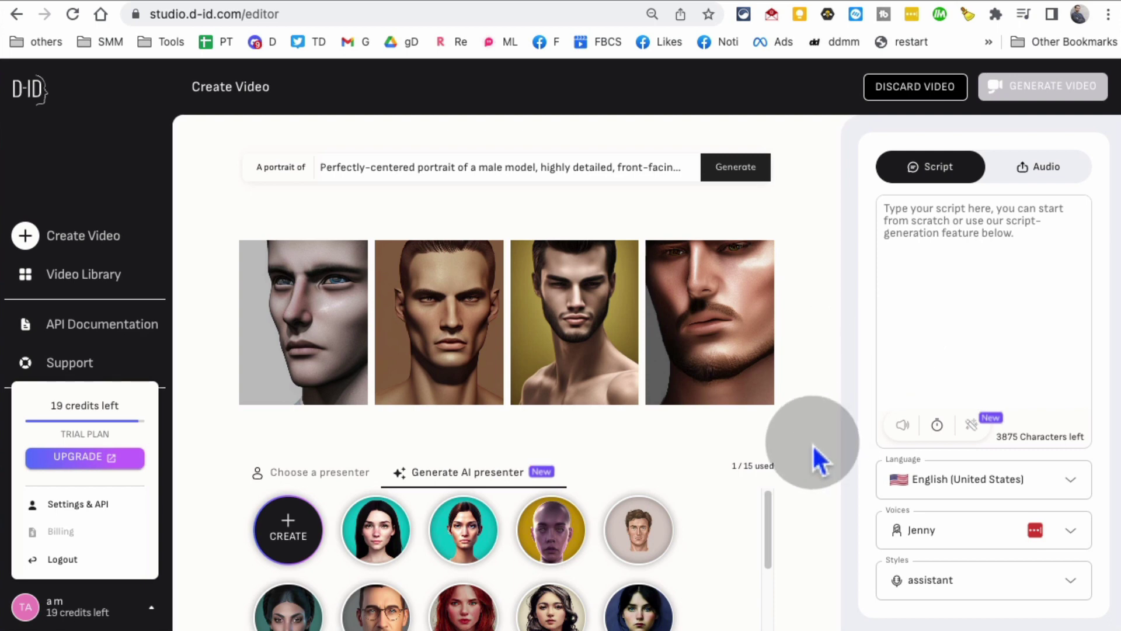
# Return to the AI presenters and pick the first one, the teal-background woman.
pyautogui.click(342, 473)
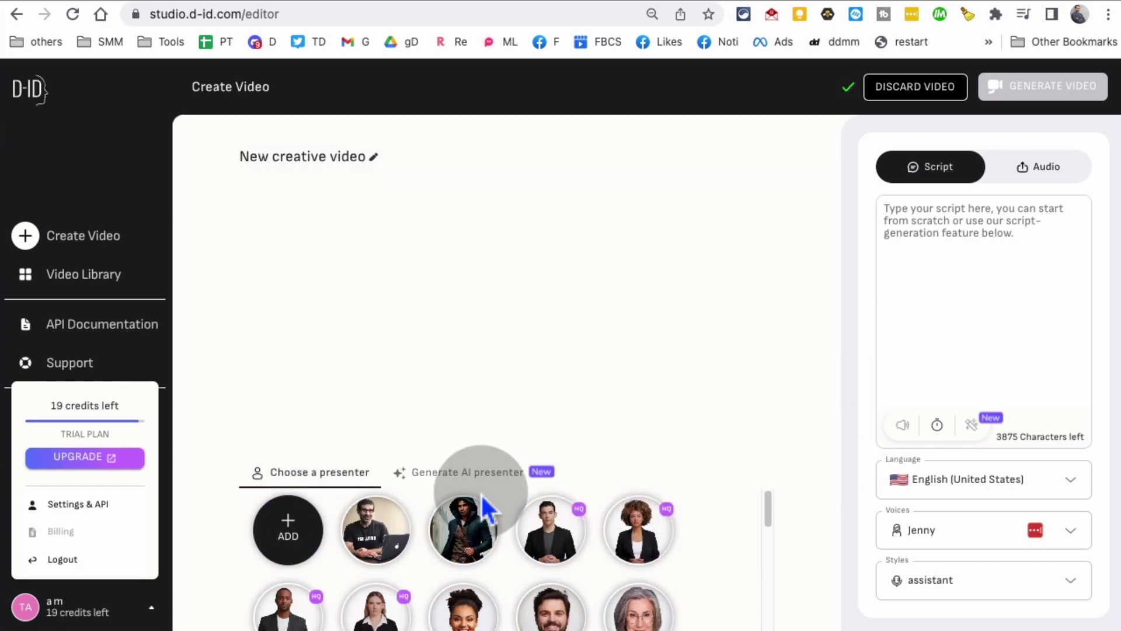
pyautogui.scroll(-1, 737, 572)
pyautogui.scroll(-5, 738, 572)
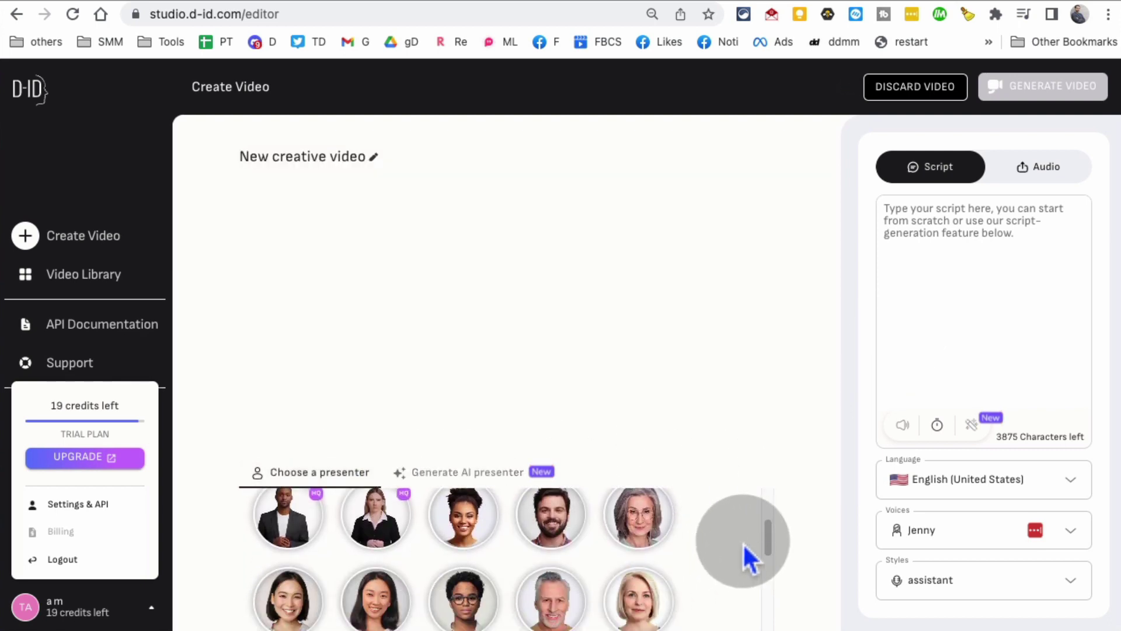
pyautogui.click(490, 473)
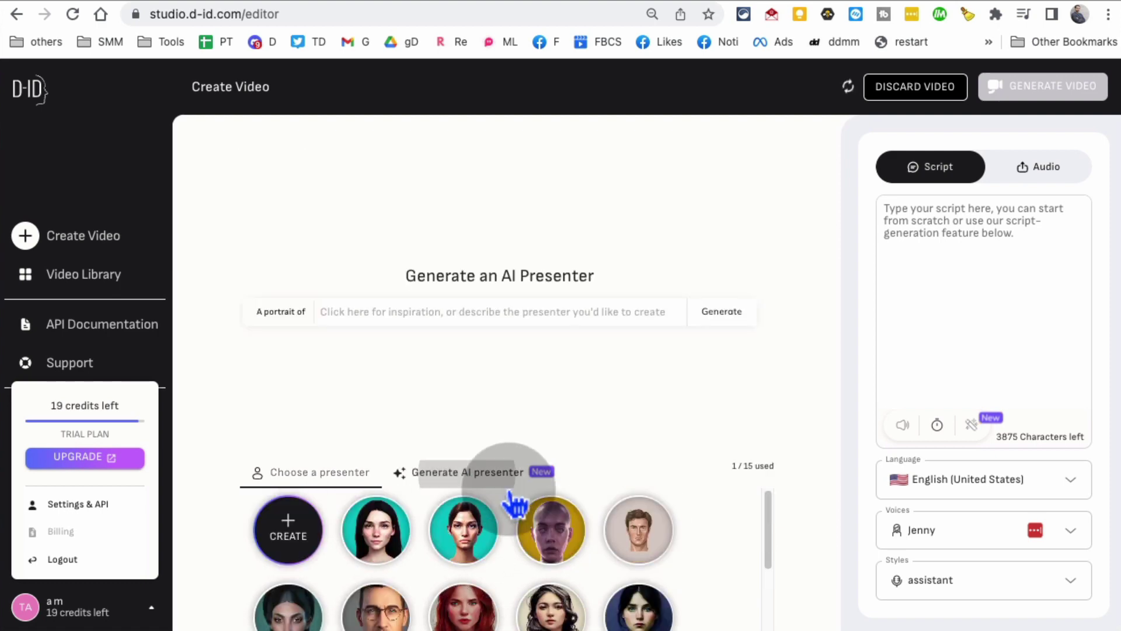
pyautogui.click(385, 529)
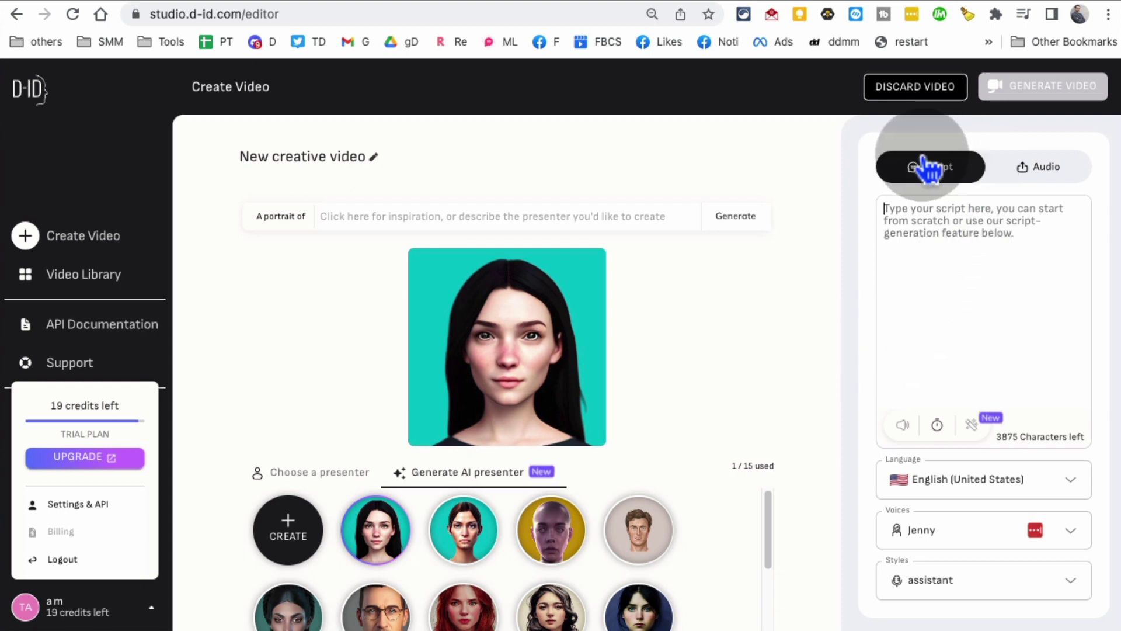
# Write the script line 'hey how are you? this is my first video?'.
pyautogui.click(987, 282)
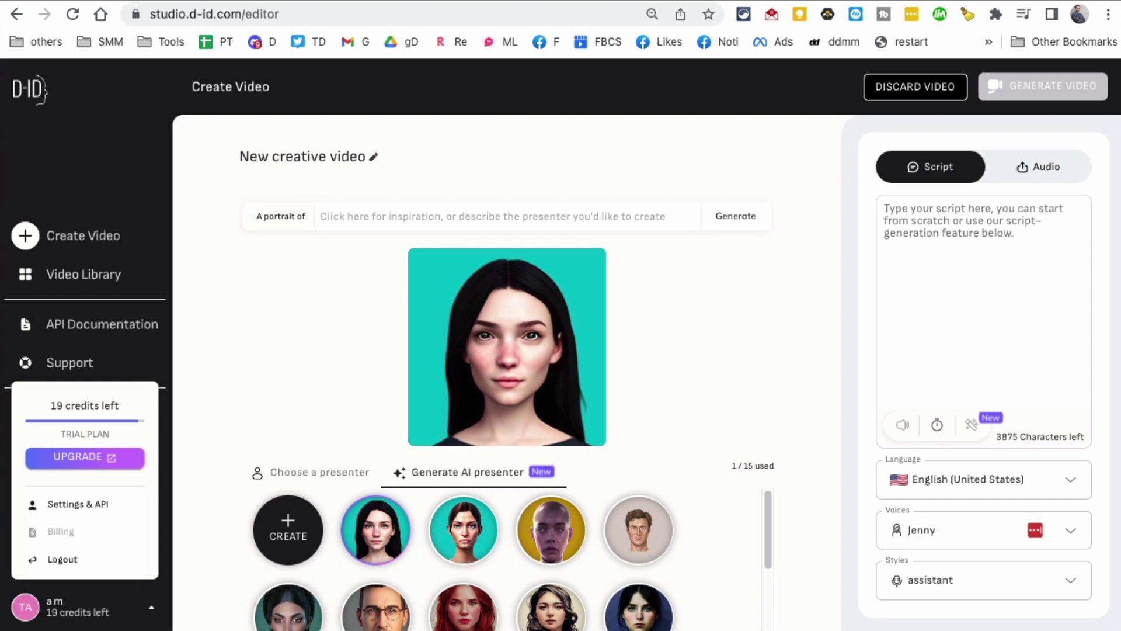
pyautogui.click(996, 290)
pyautogui.write('hey how are you? this is my first video?')
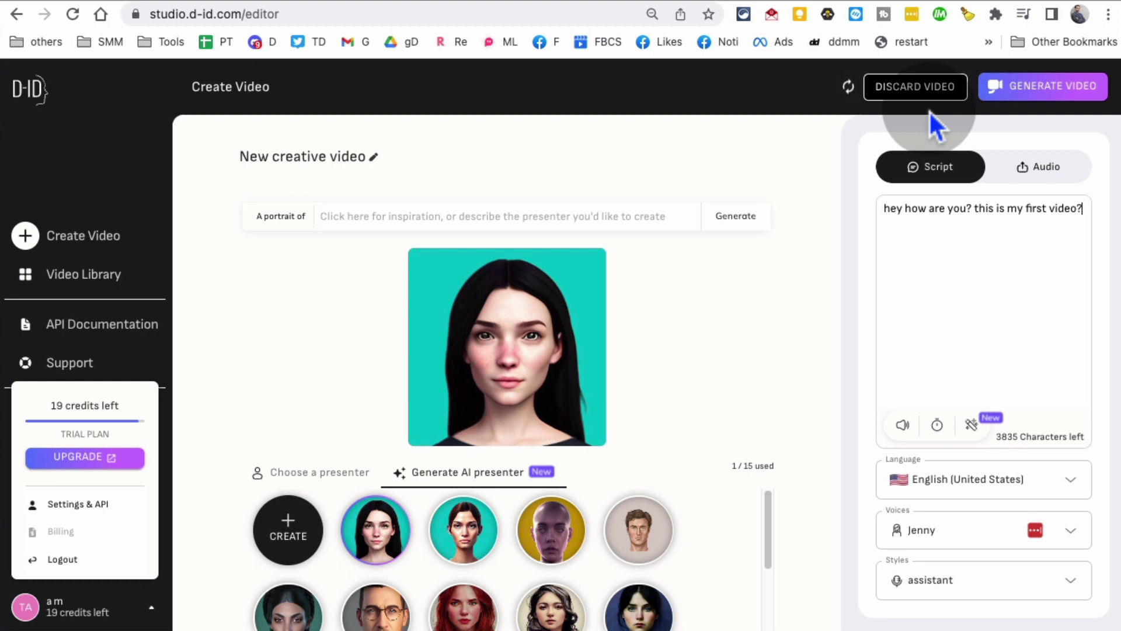
pyautogui.click(968, 341)
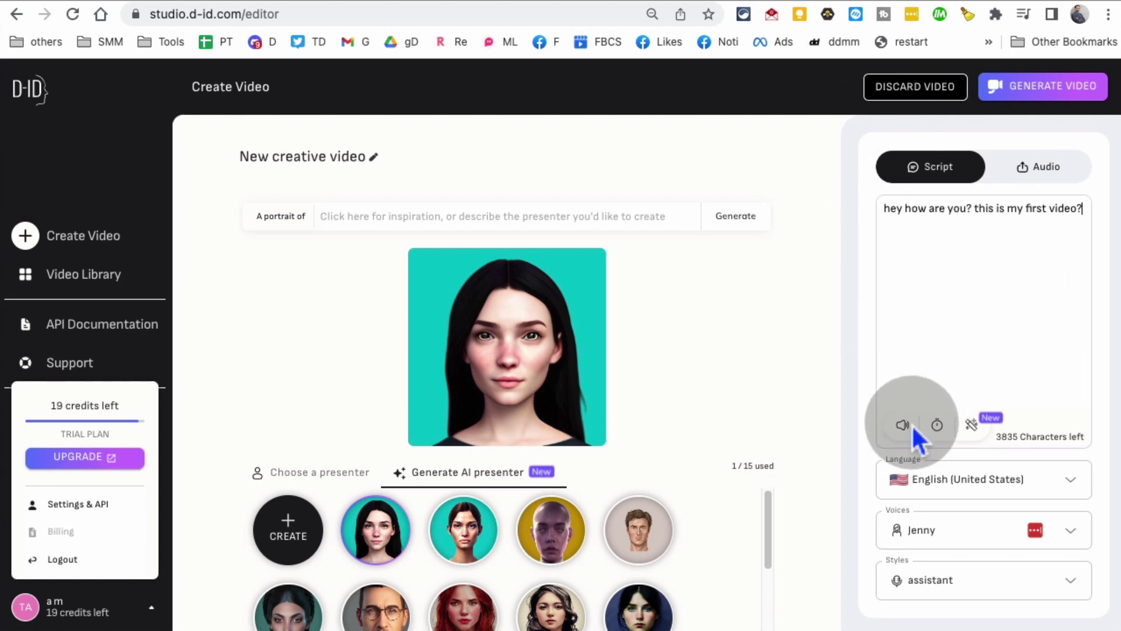
# Let AI add 'Hi! I'm doing well, thanks for asking. How about you?' and preview the audio.
pyautogui.click(972, 423)
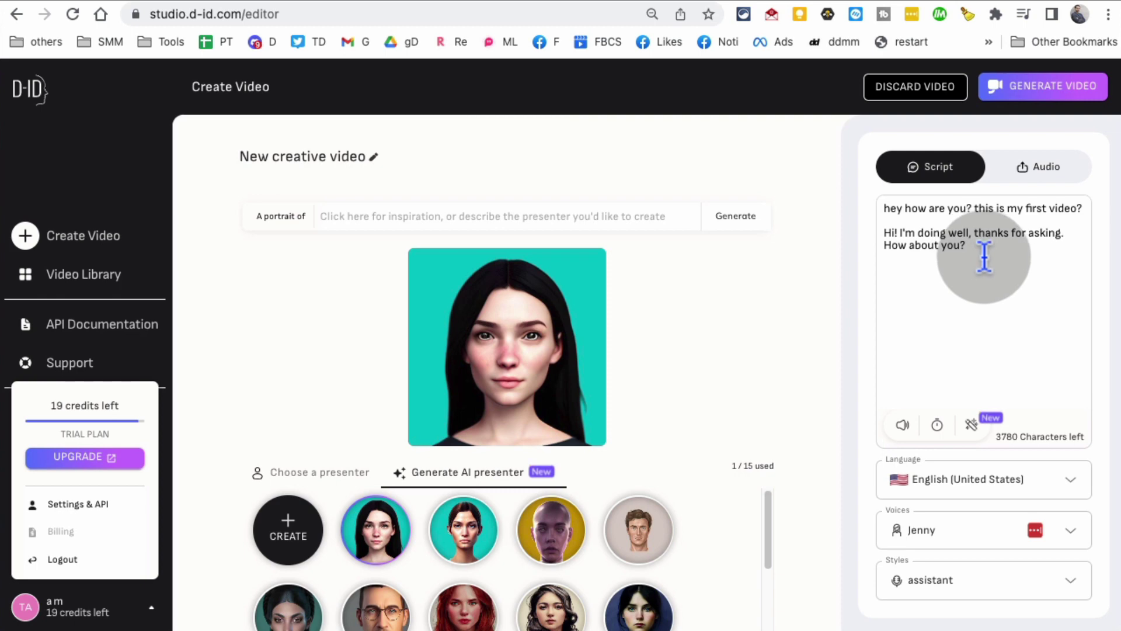
pyautogui.moveTo(1008, 266); pyautogui.dragTo(863, 205)
pyautogui.click(1040, 296)
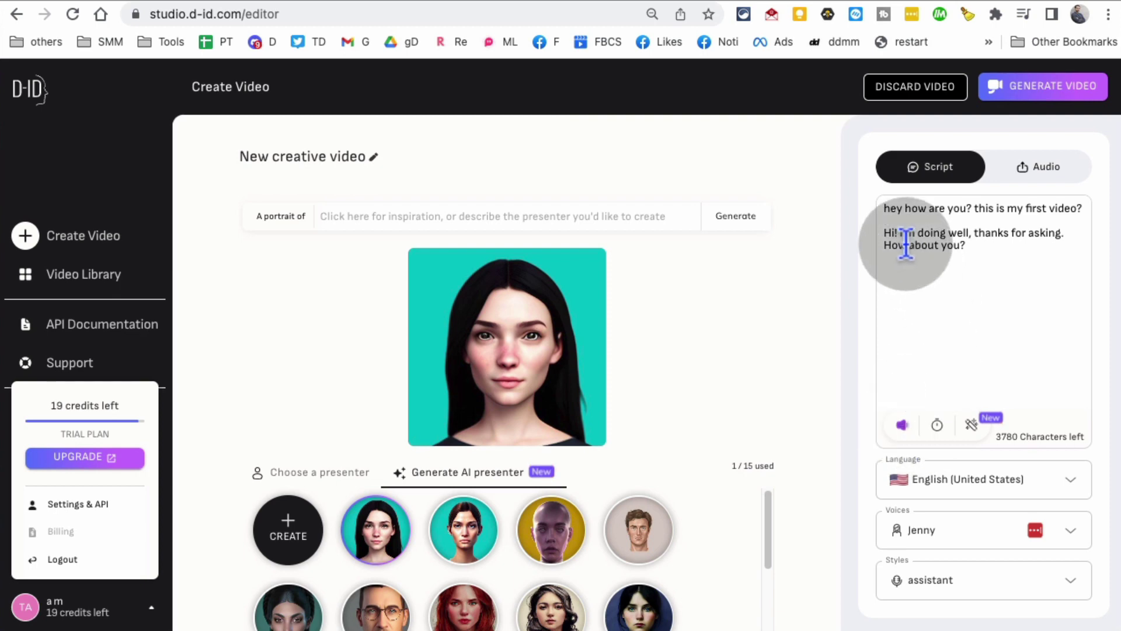
pyautogui.click(903, 425)
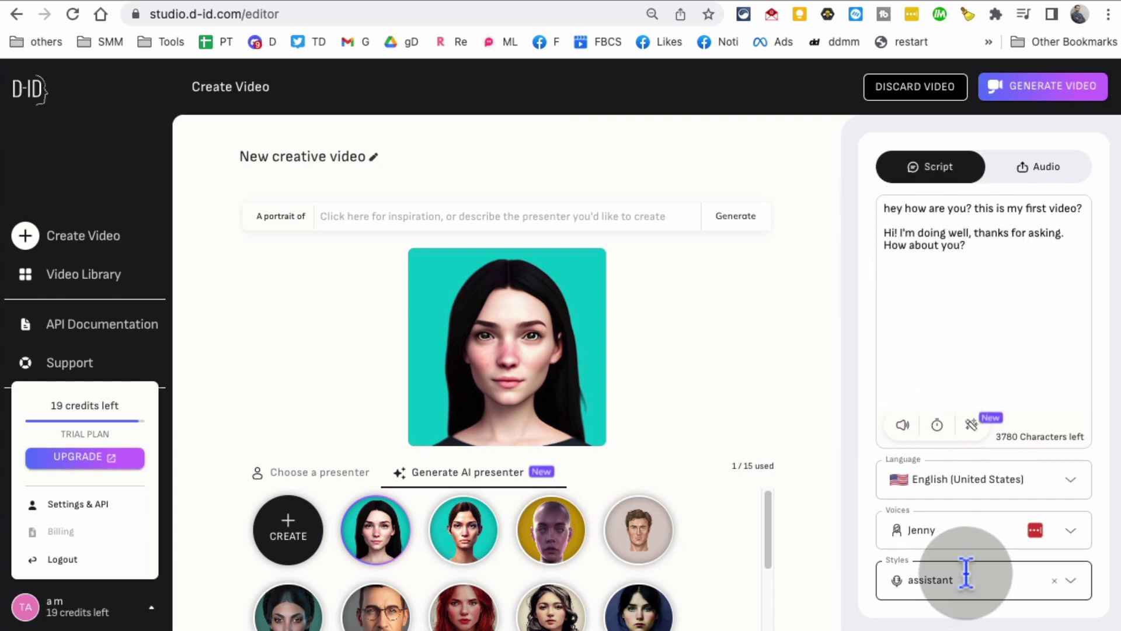
pyautogui.click(1079, 546)
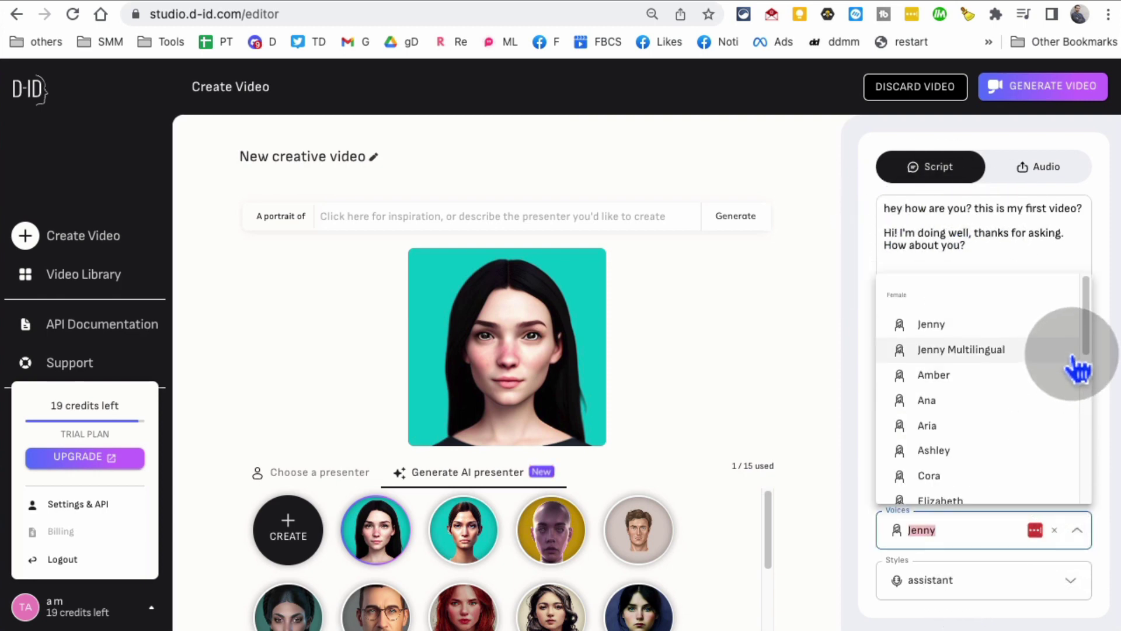
pyautogui.moveTo(1081, 348); pyautogui.dragTo(1086, 487)
pyautogui.click(1076, 590)
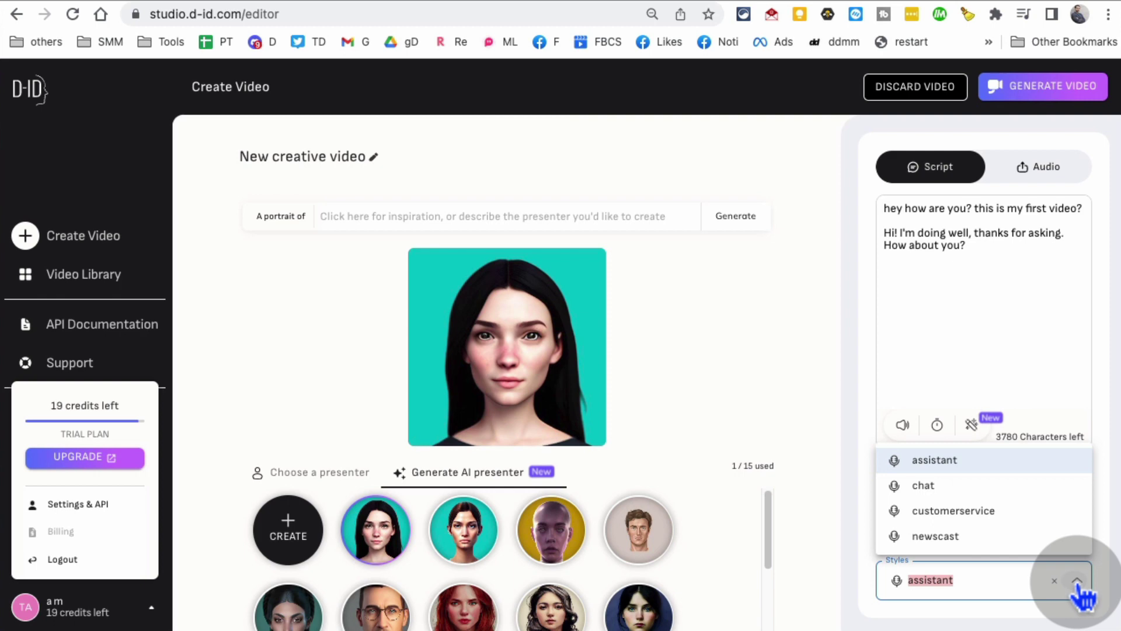
pyautogui.click(998, 514)
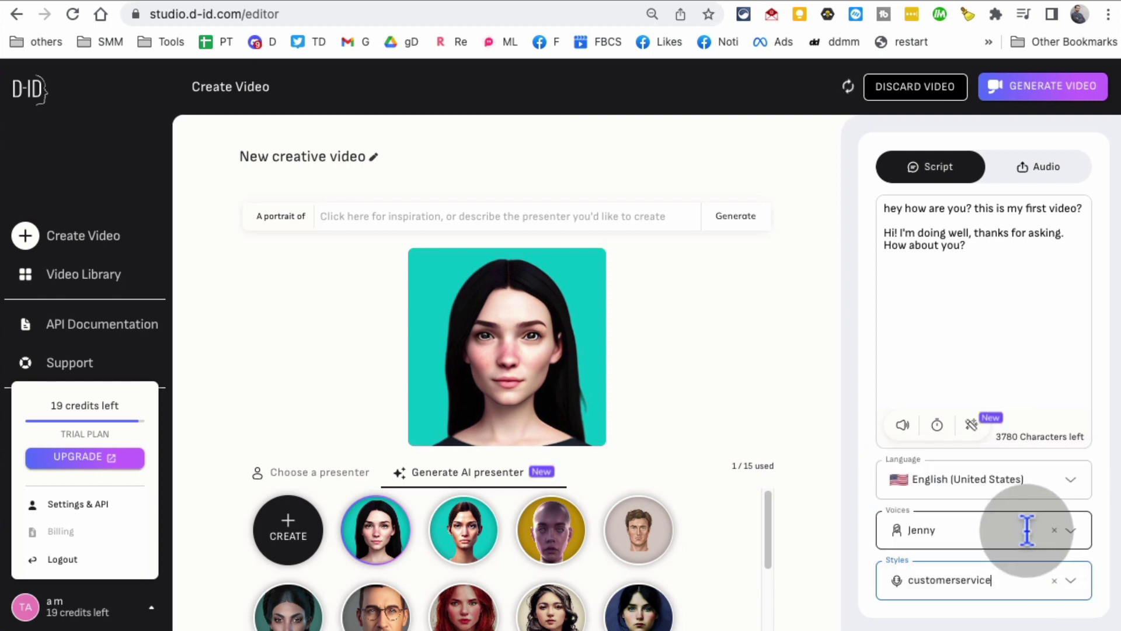
pyautogui.click(1083, 581)
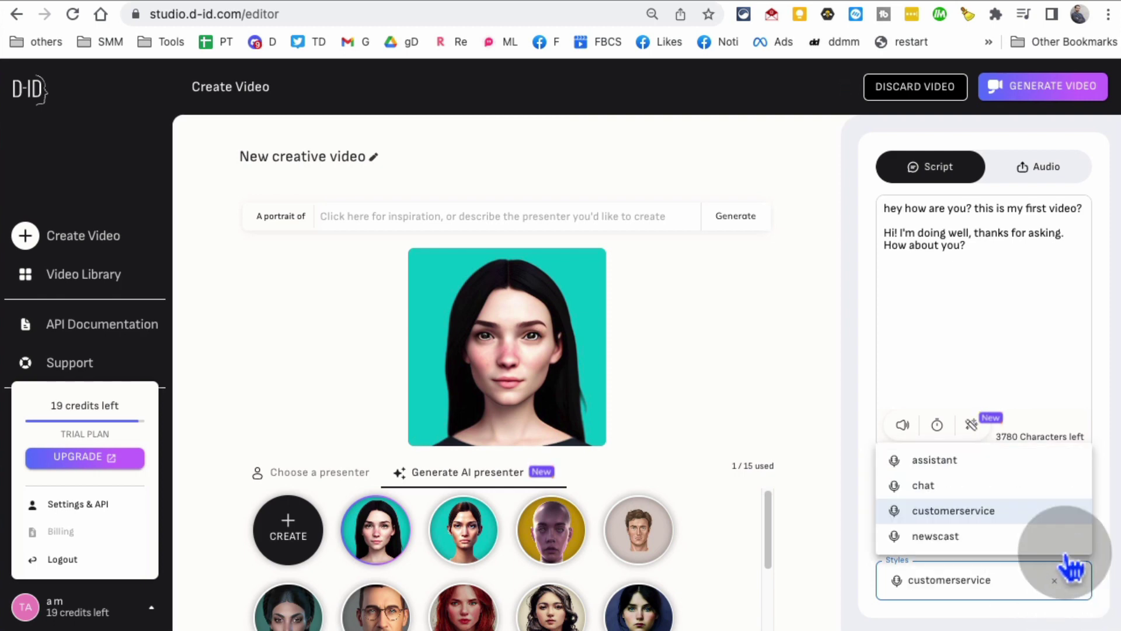
pyautogui.click(967, 464)
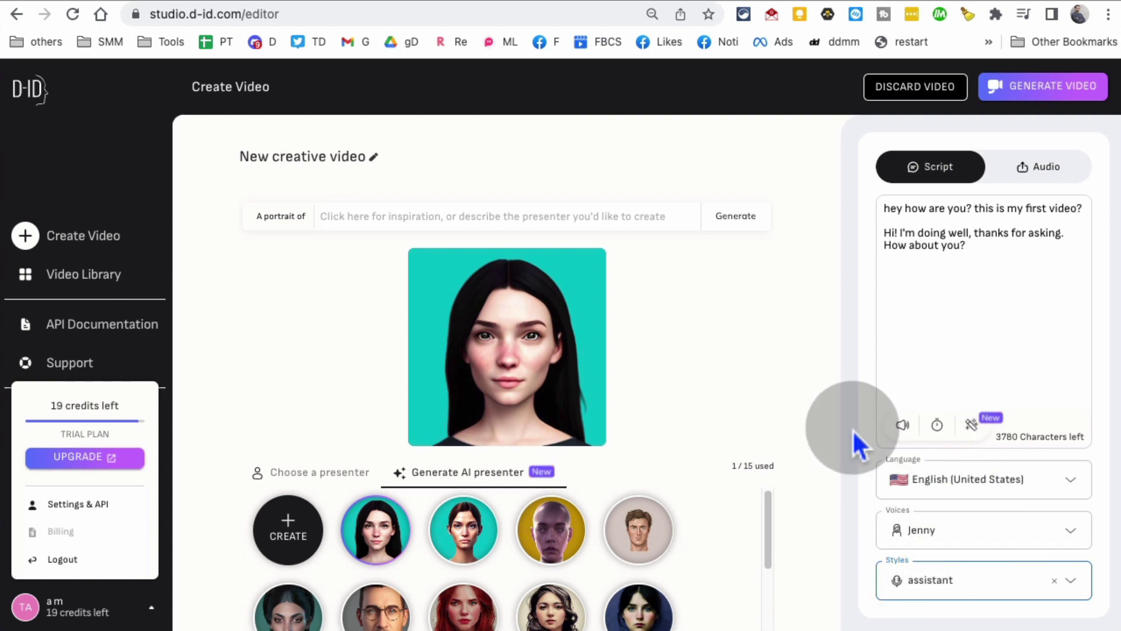
pyautogui.click(1039, 182)
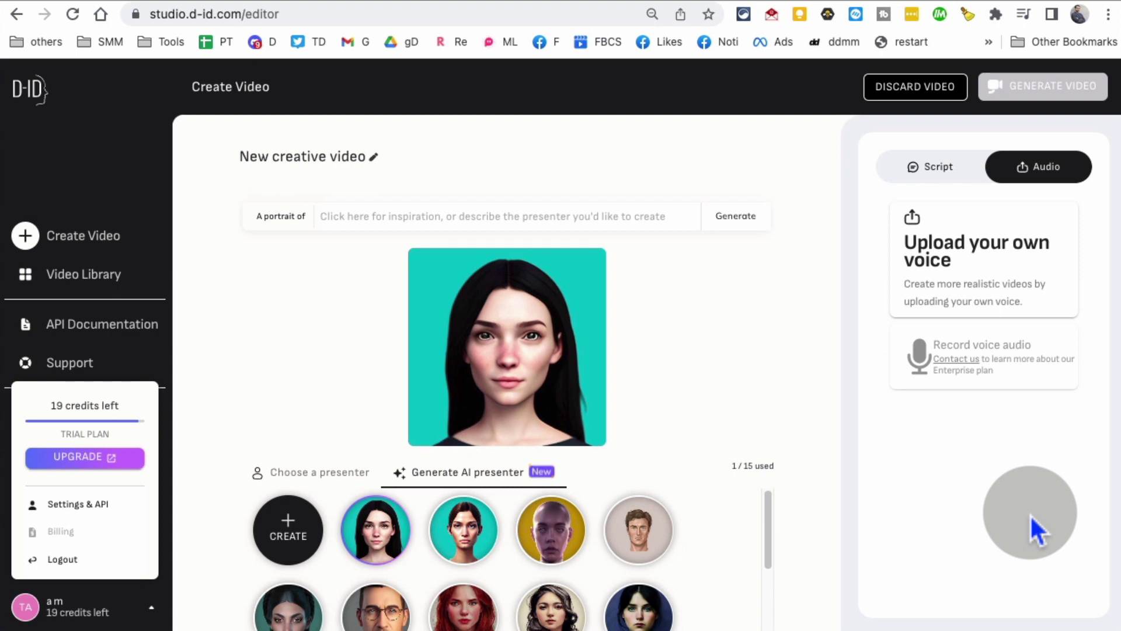
pyautogui.click(926, 173)
pyautogui.moveTo(885, 208); pyautogui.dragTo(993, 275)
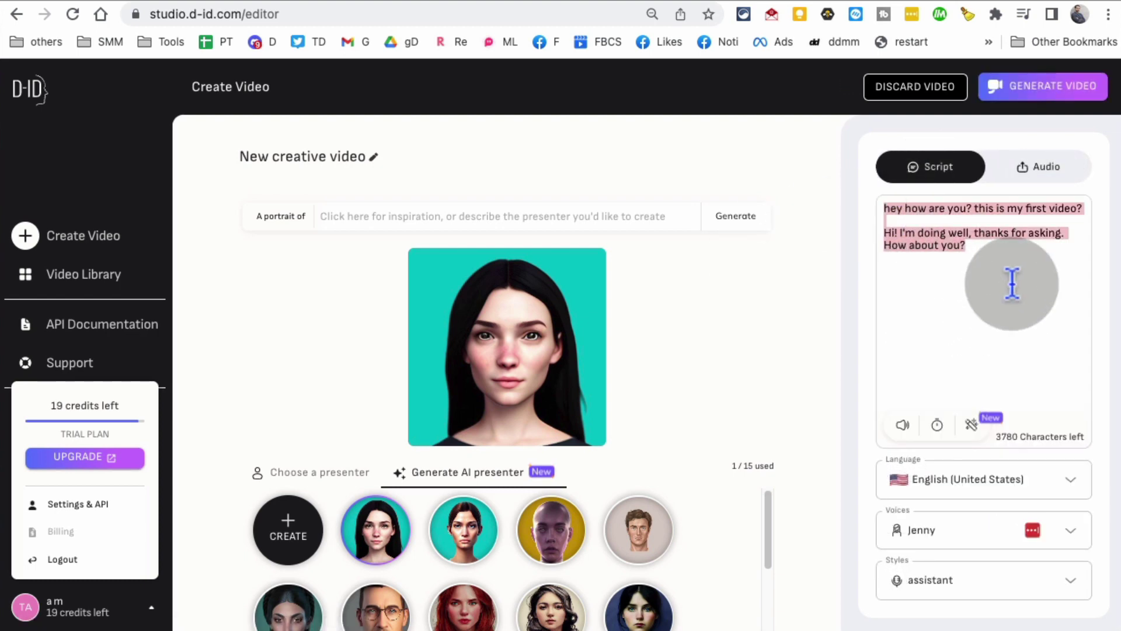
pyautogui.click(1043, 186)
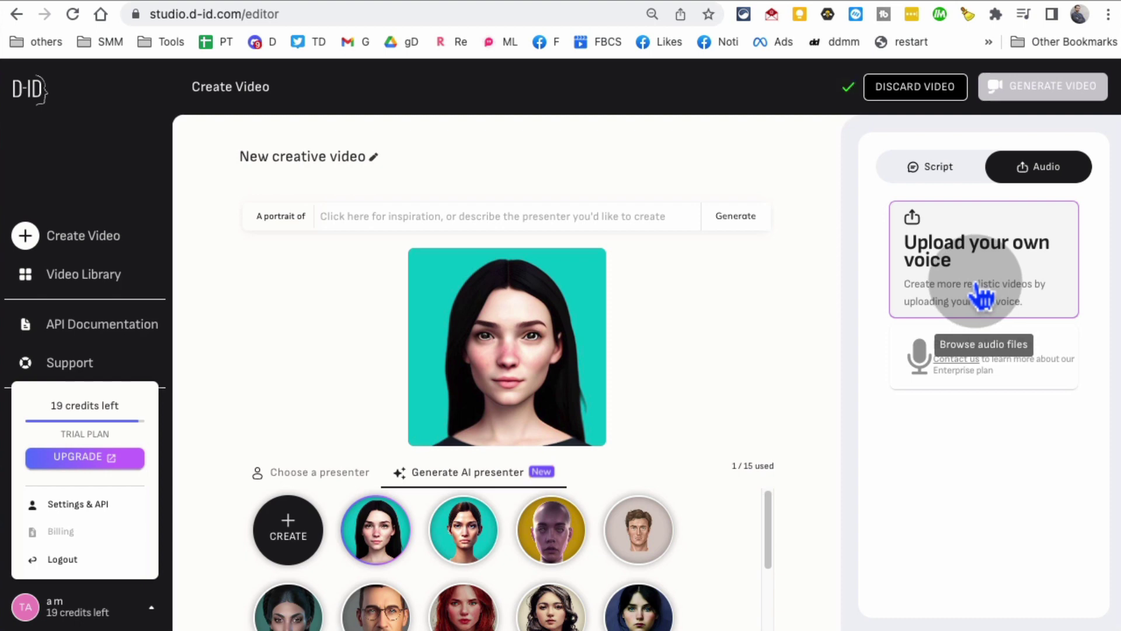
pyautogui.click(934, 169)
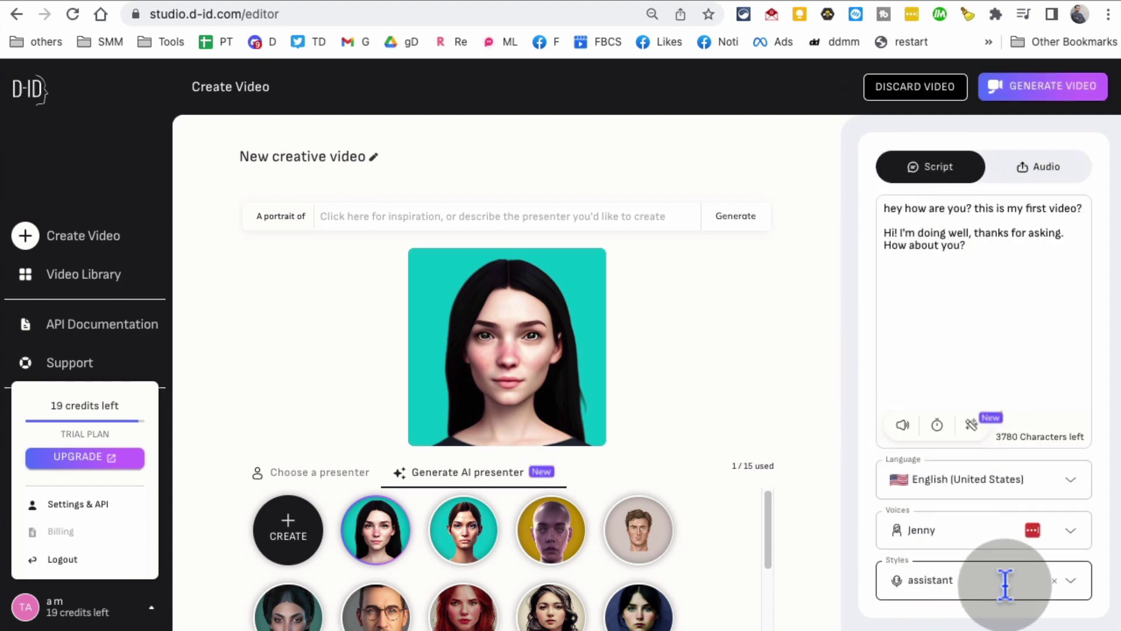
pyautogui.click(1044, 175)
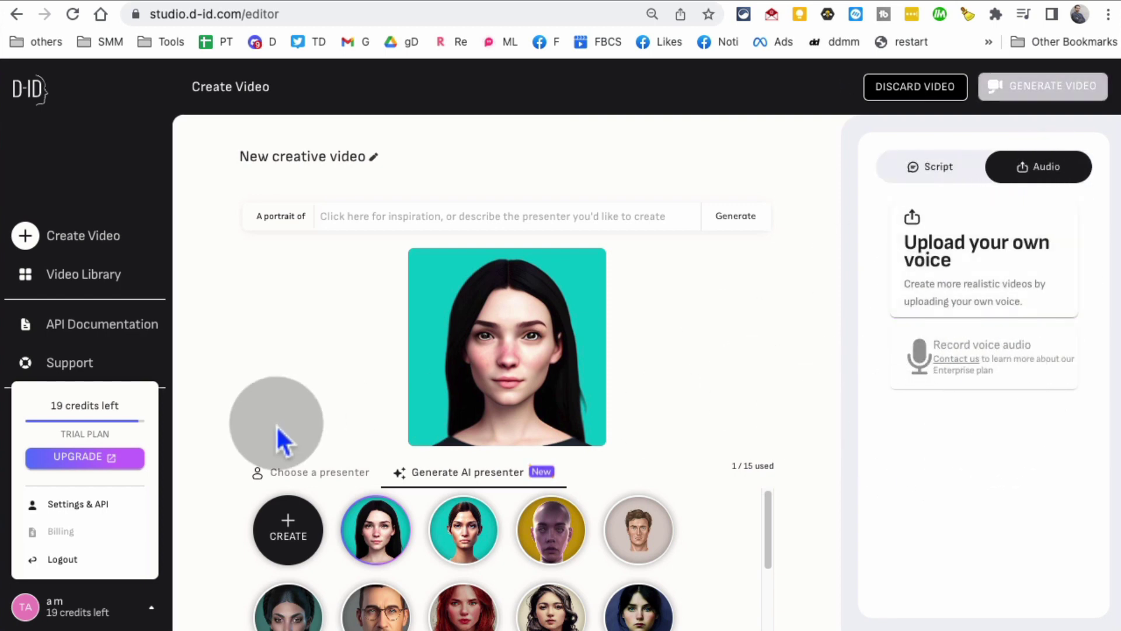
pyautogui.click(935, 167)
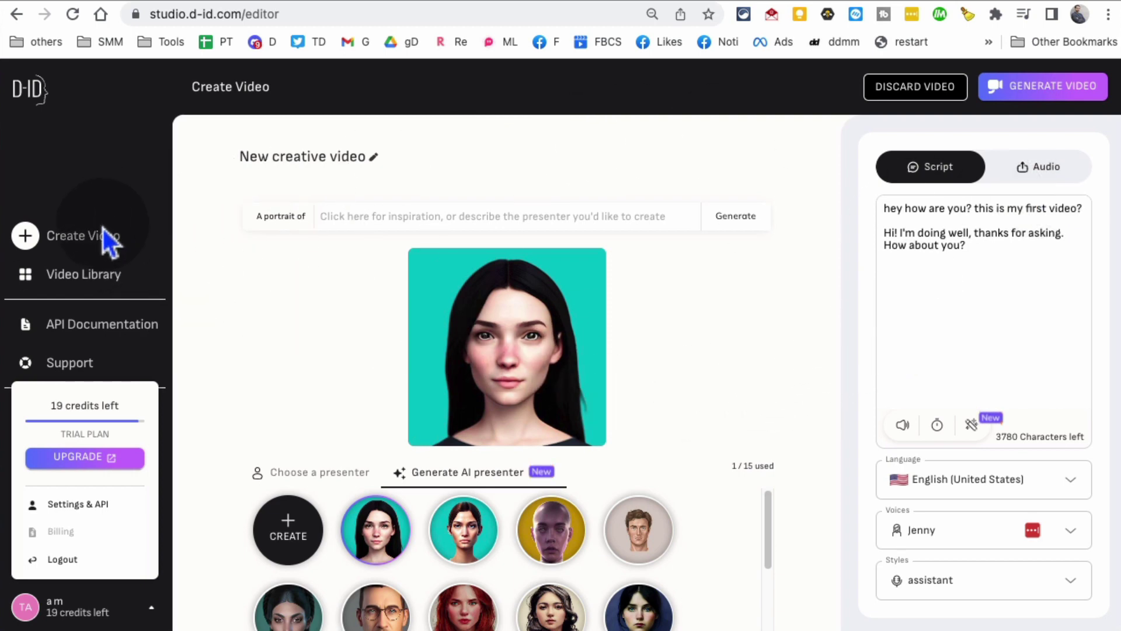
# Discard the draft, then play and close the New creative video in the Video Library.
pyautogui.click(907, 99)
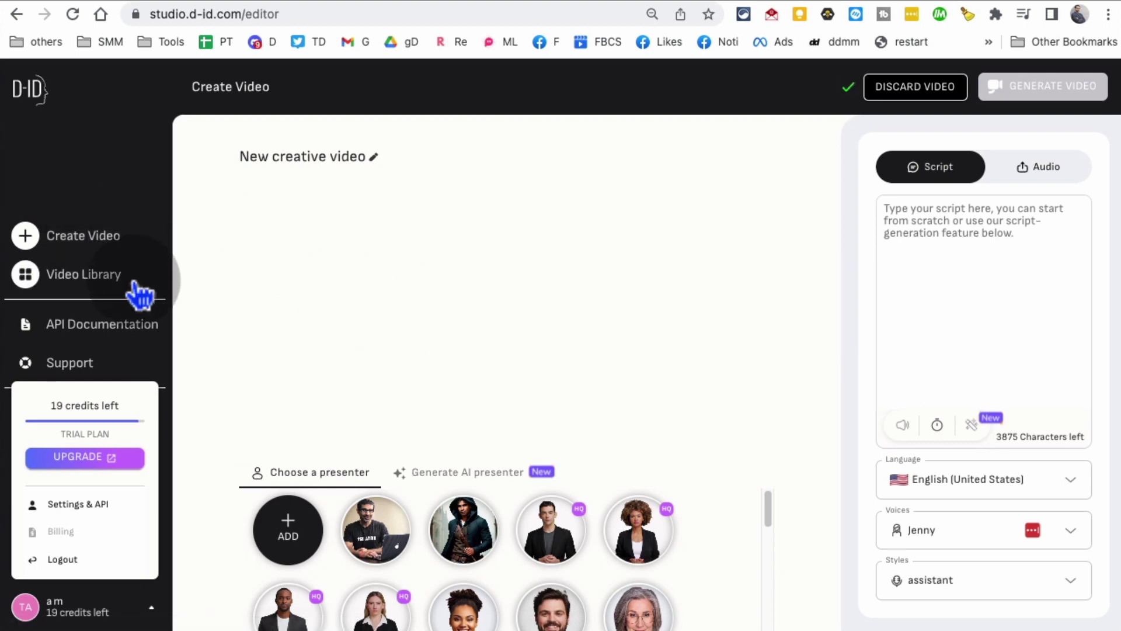
pyautogui.click(99, 280)
pyautogui.click(312, 257)
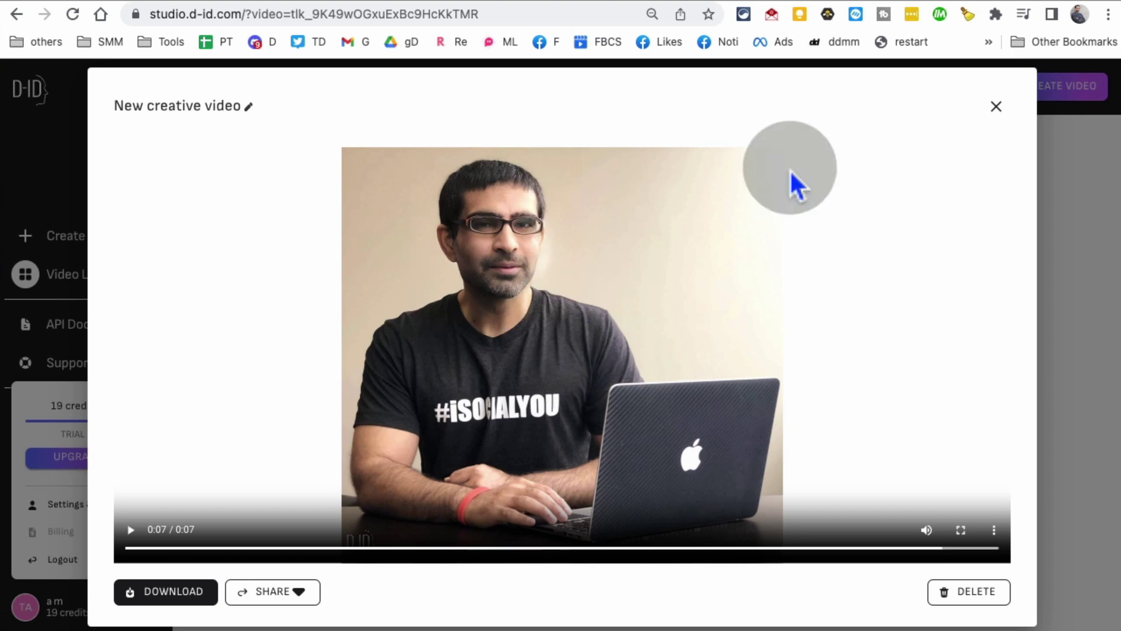
pyautogui.click(996, 106)
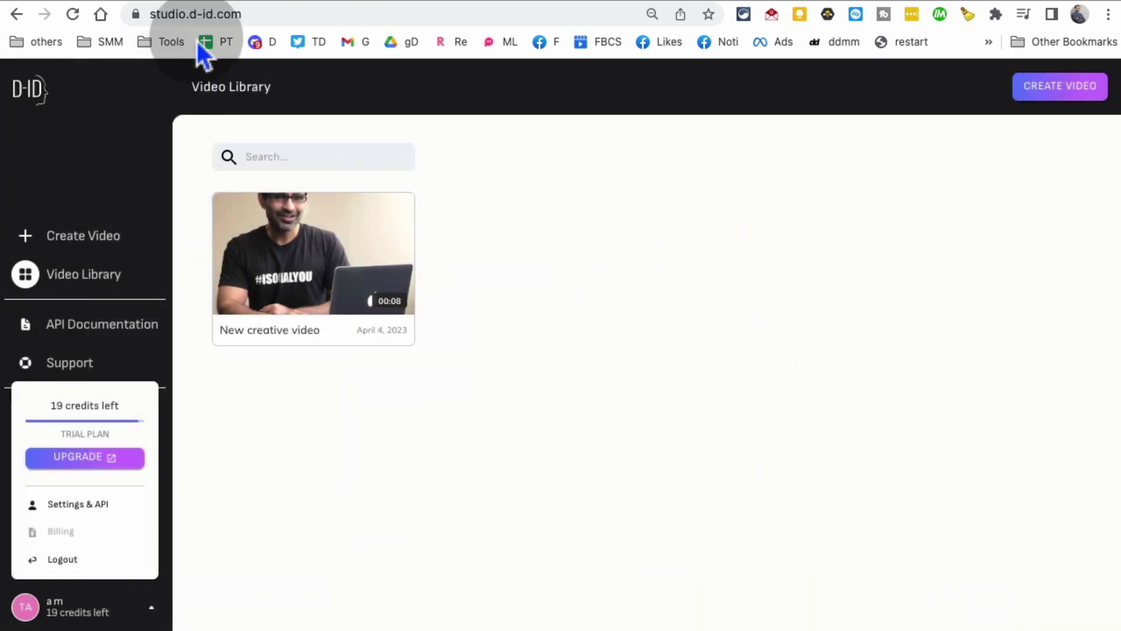